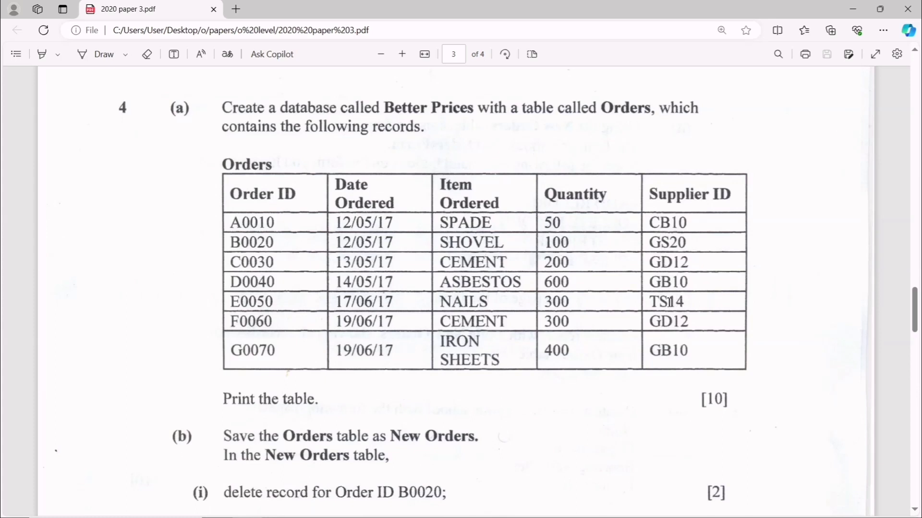
Start a blank Access database with the file name Better Prices
left_click(406, 513)
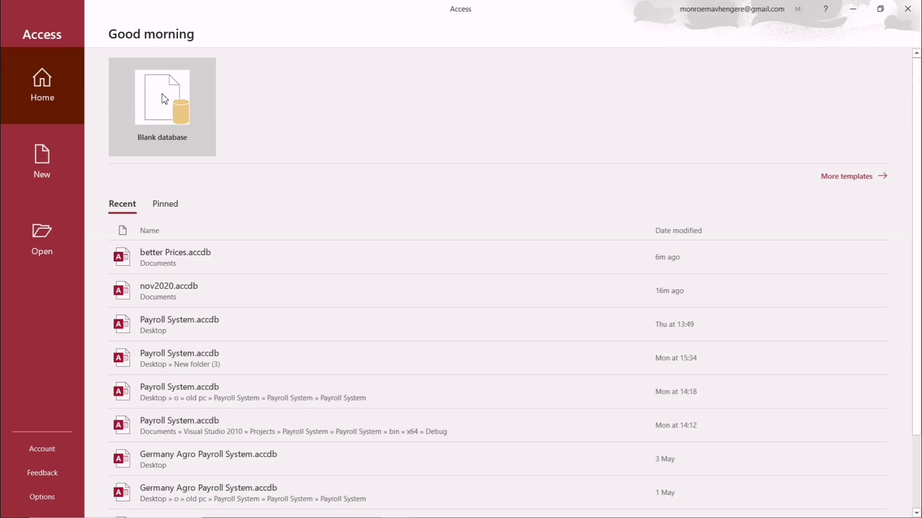
left_click(163, 94)
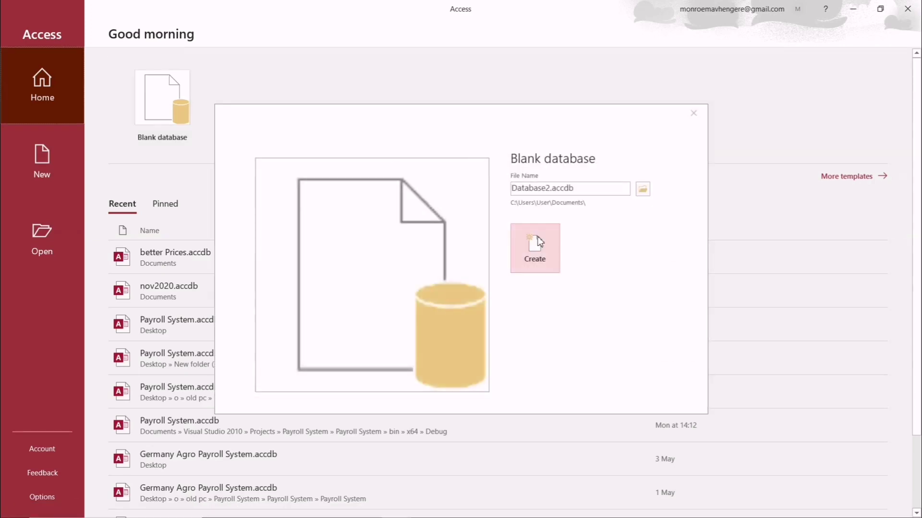
double_click(552, 188)
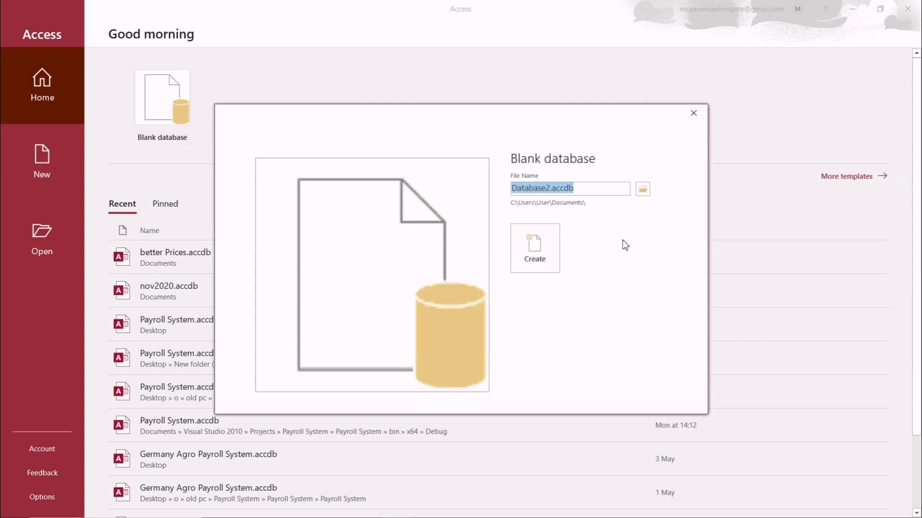
left_click(549, 188)
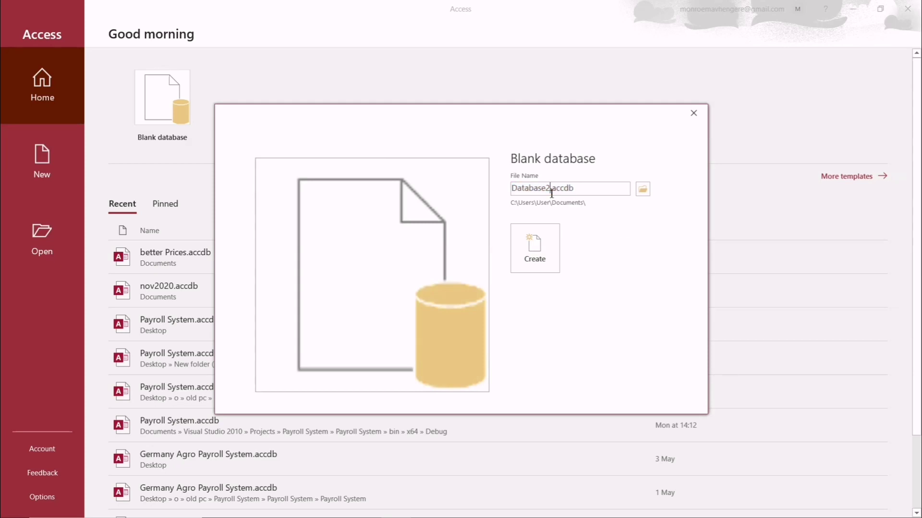
key("BackSpace")
key("BackSpace")
key("BackSpace")
key("BackSpace")
key("BackSpace")
key("BackSpace")
key("BackSpace")
key("BackSpace")
key("BackSpace")
type("Better Prices")
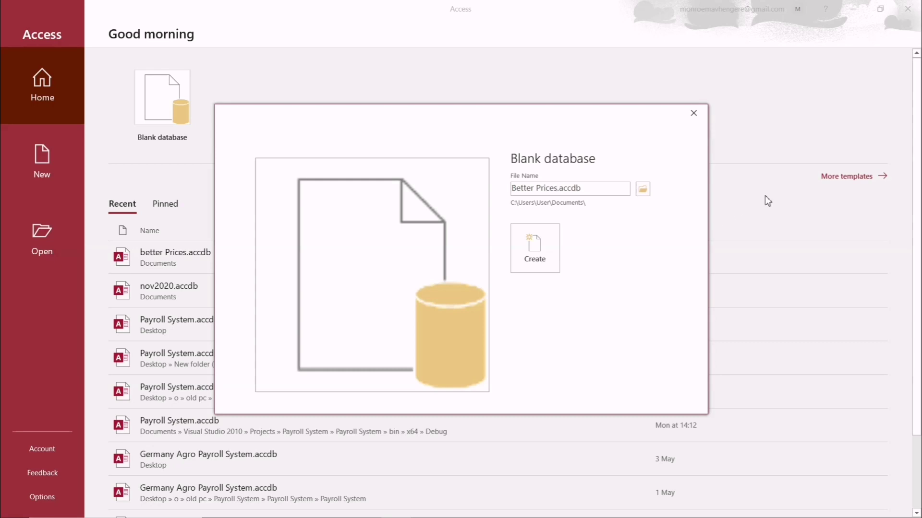
left_click(552, 246)
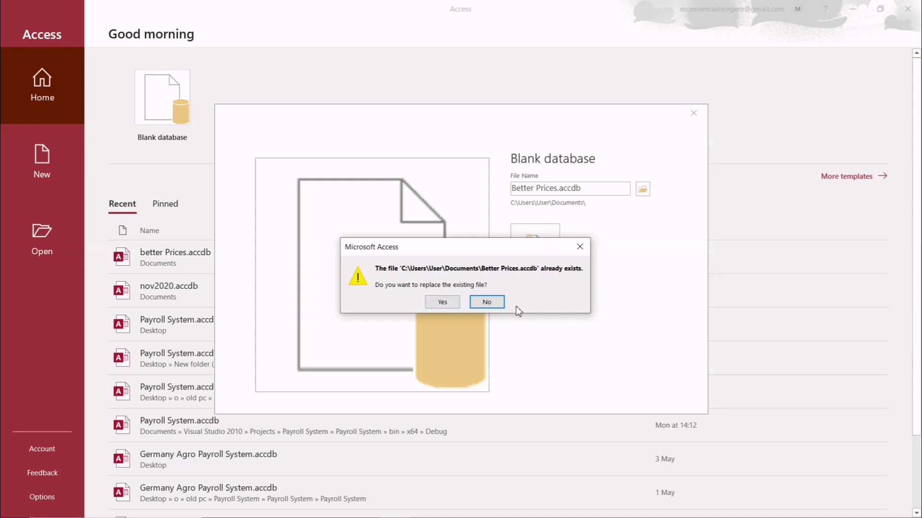
Decline replacing the existing file and rename the new database Better Prices1
left_click(487, 302)
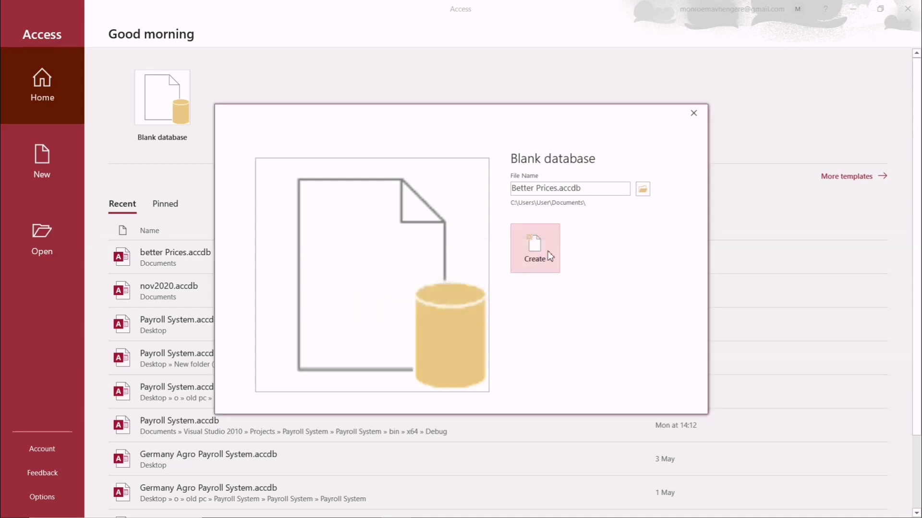
triple_click(557, 188)
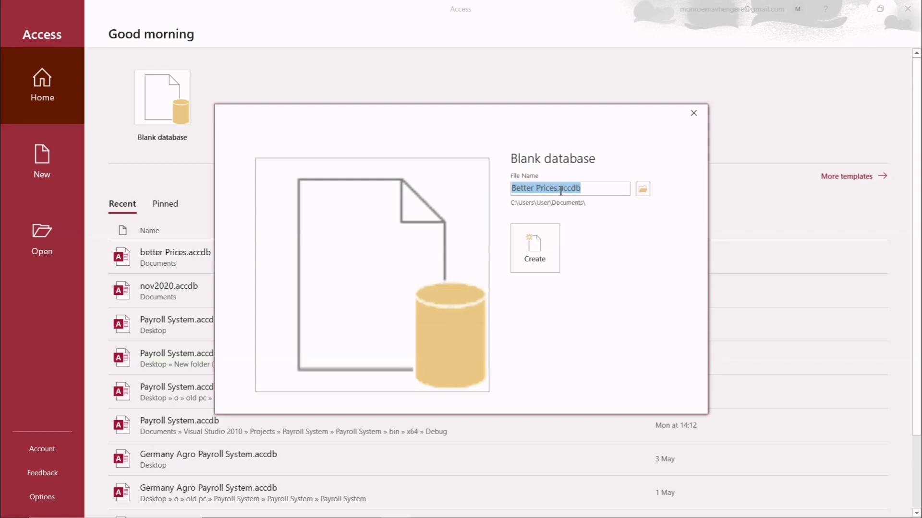
left_click(559, 190)
type("1")
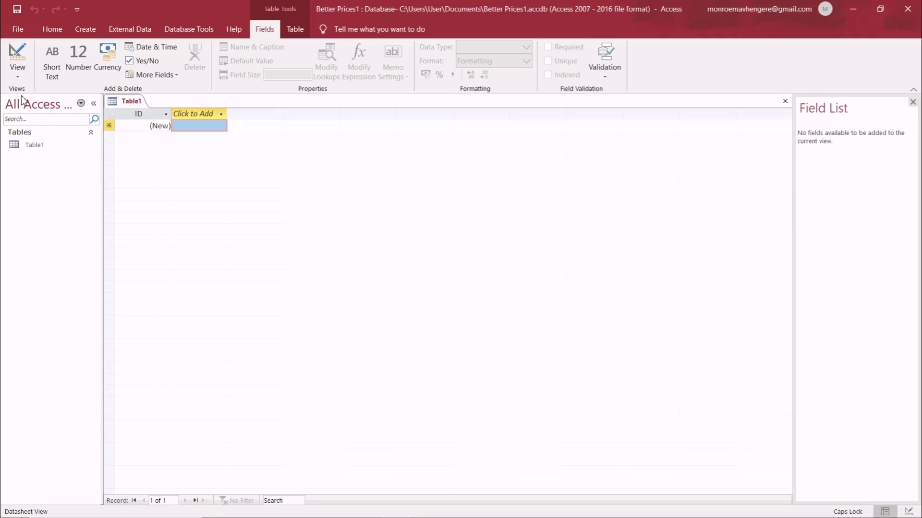
Save Table1 as Orders in Design view, then minimize Access to show the exam paper
left_click(17, 60)
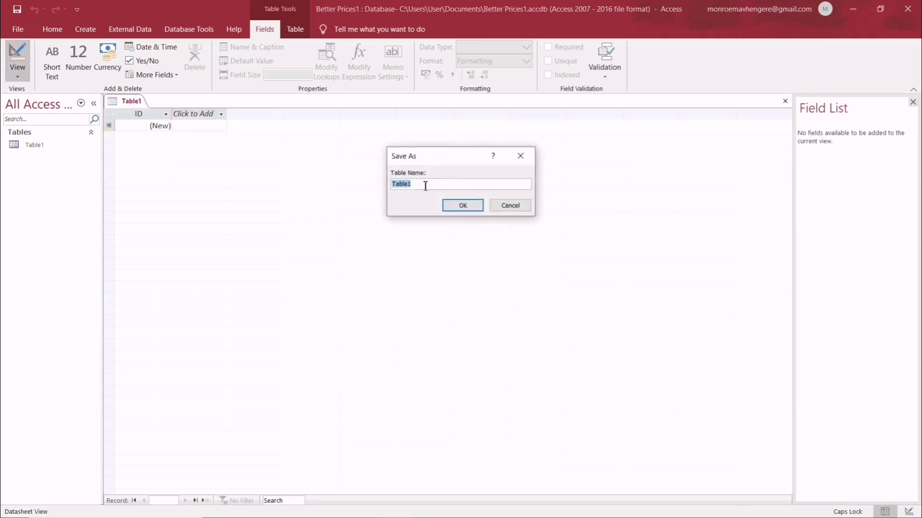
type("O")
key("Caps_Lock")
type("rders")
left_click(468, 206)
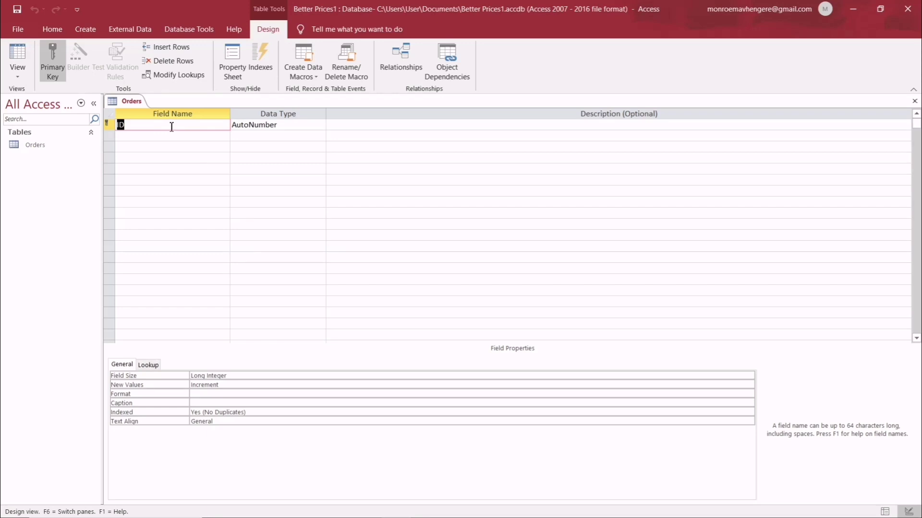
left_click(855, 9)
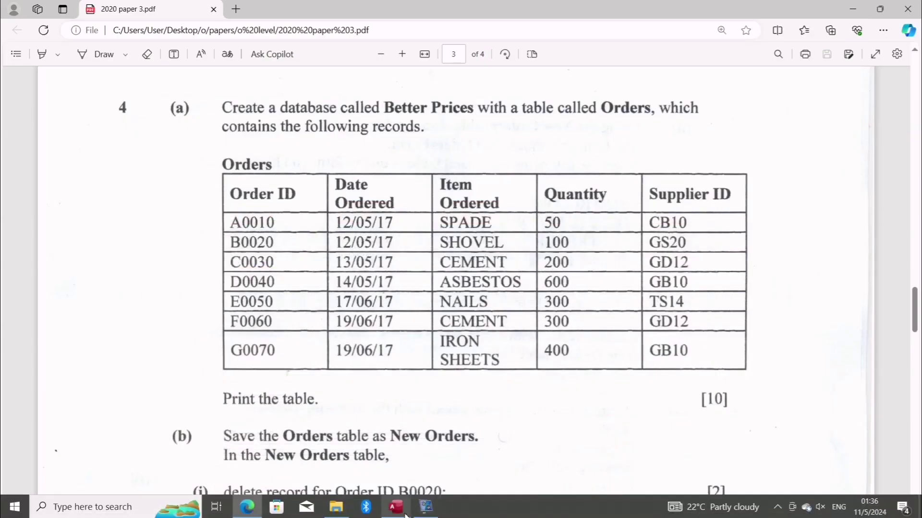
Restore the Access window from the taskbar
left_click(395, 473)
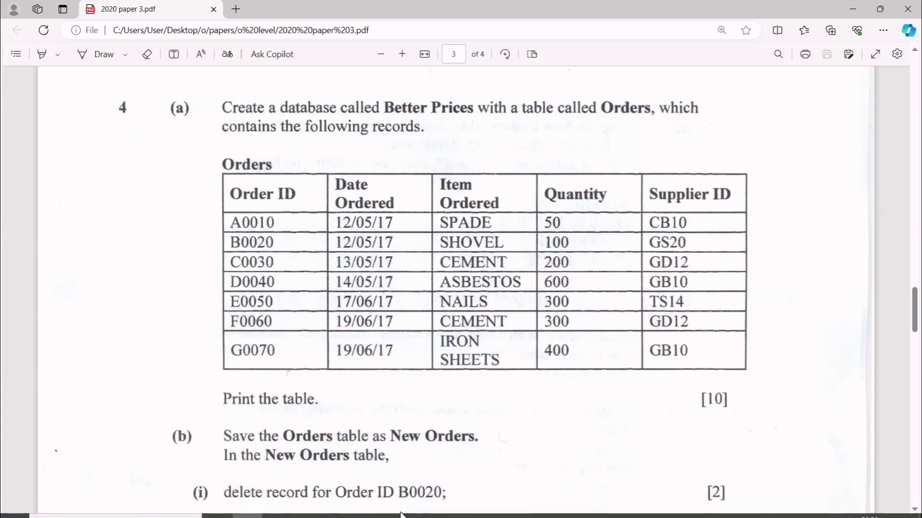
Open the recent better Prices database and show the orders table in Design view
left_click(397, 508)
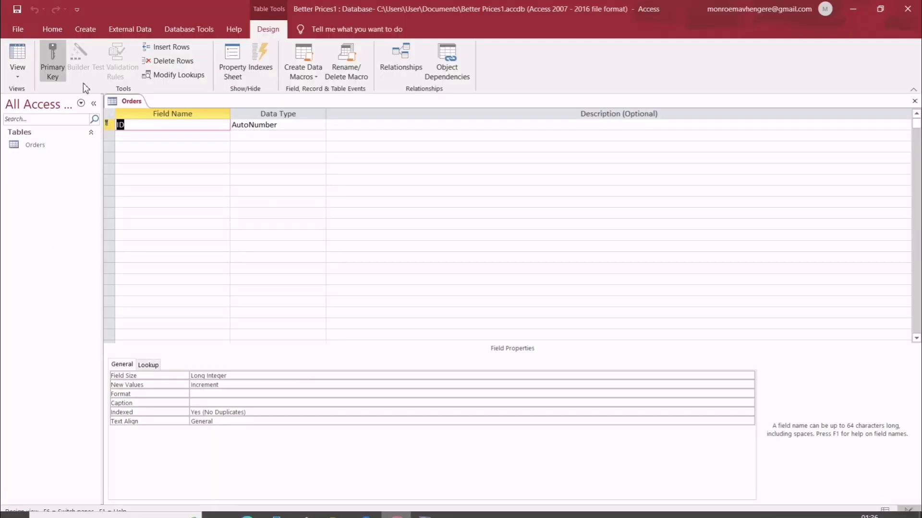
left_click(18, 23)
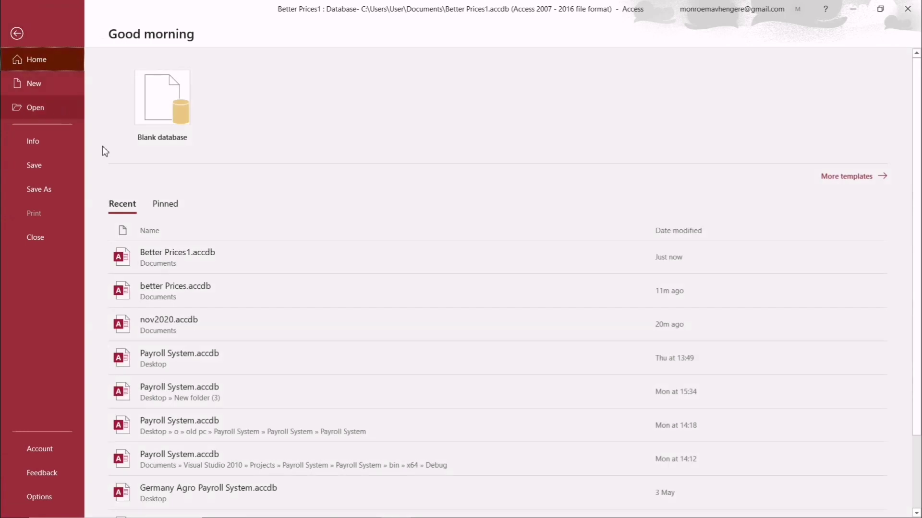
left_click(200, 284)
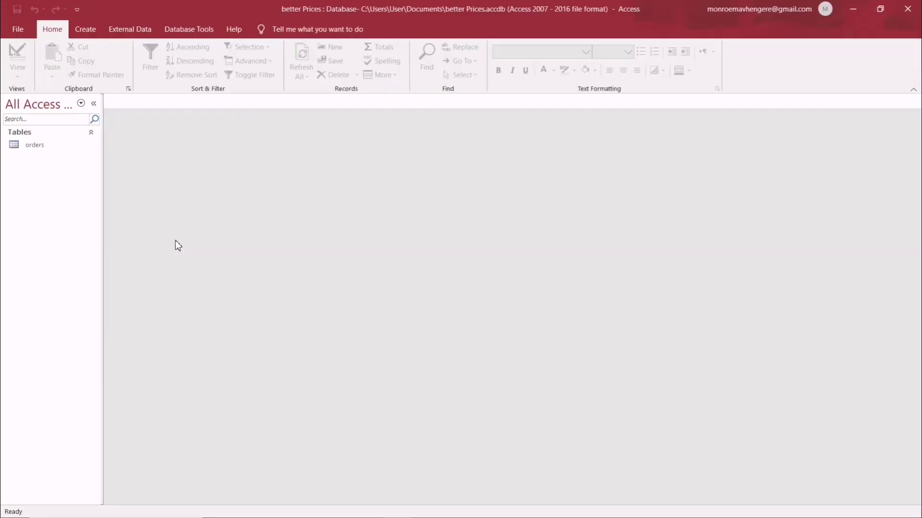
left_click(65, 153)
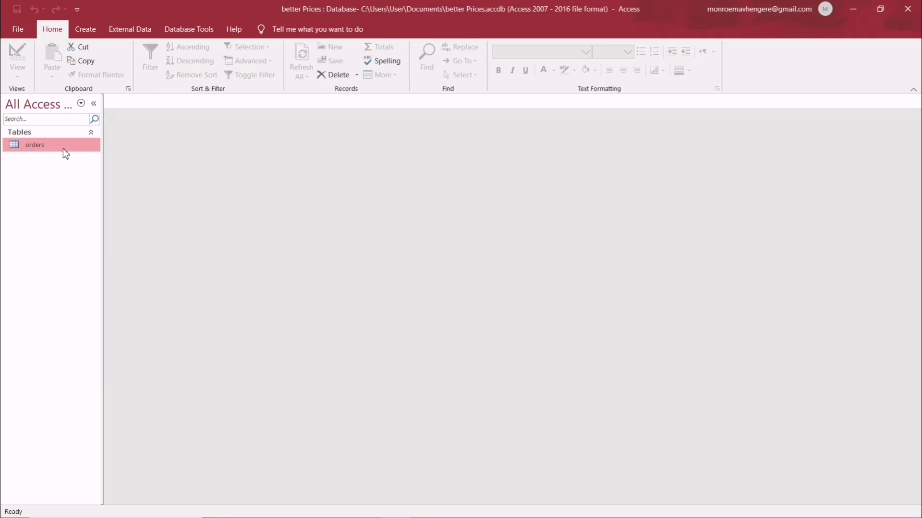
double_click(57, 145)
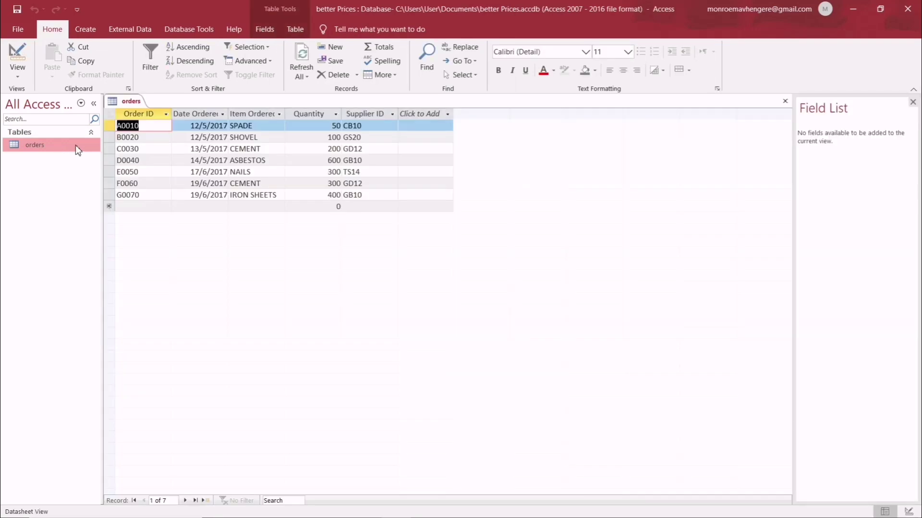
left_click(10, 55)
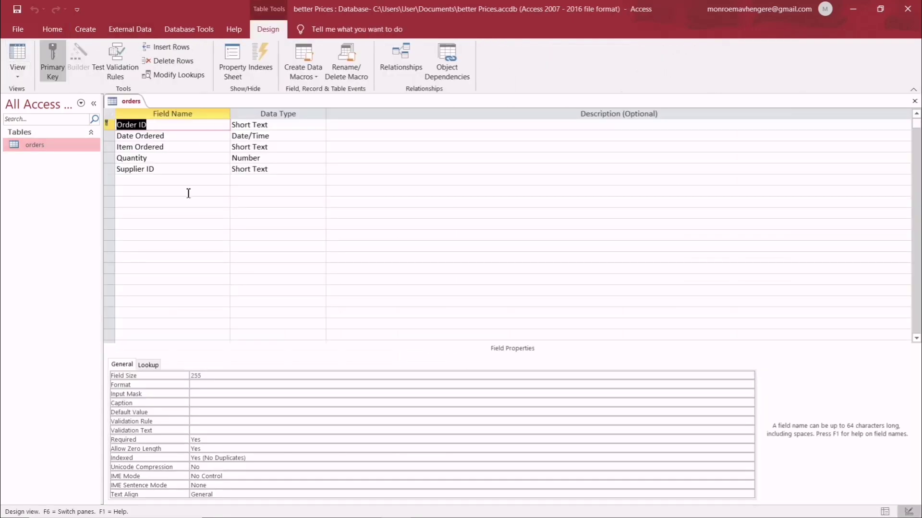
Select the empty row below Supplier ID and check the exam paper in Edge
left_click(188, 193)
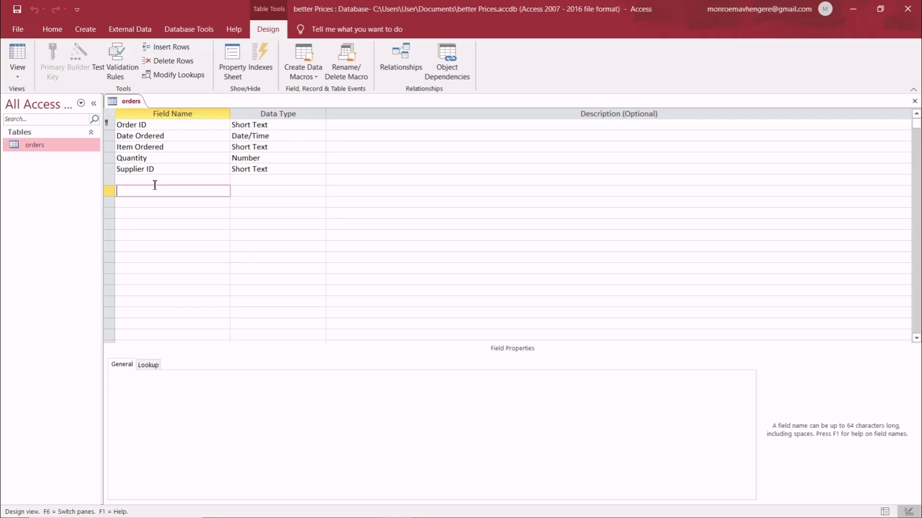
mouse_move(389, 512)
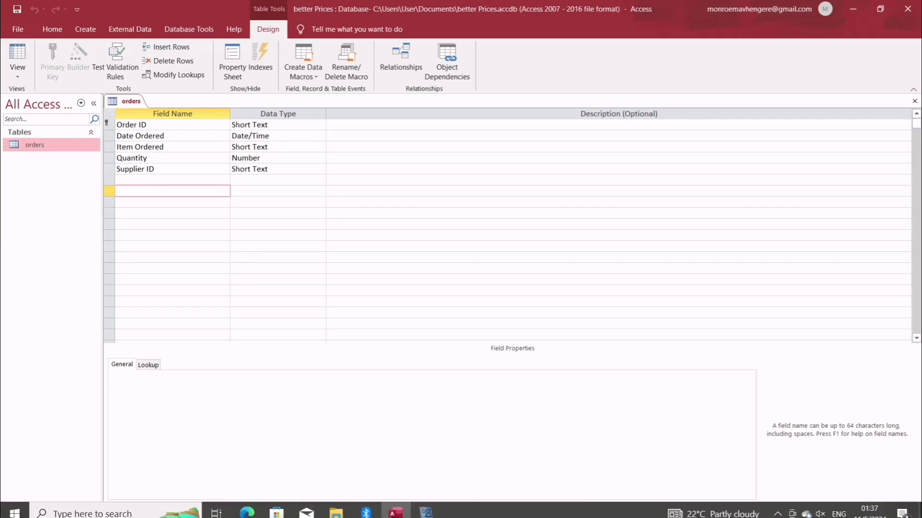
left_click(246, 507)
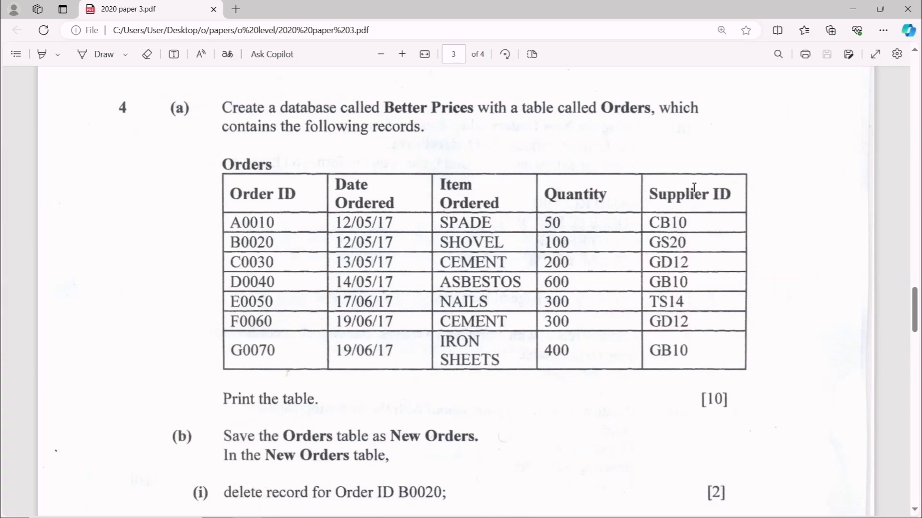
left_click(858, 8)
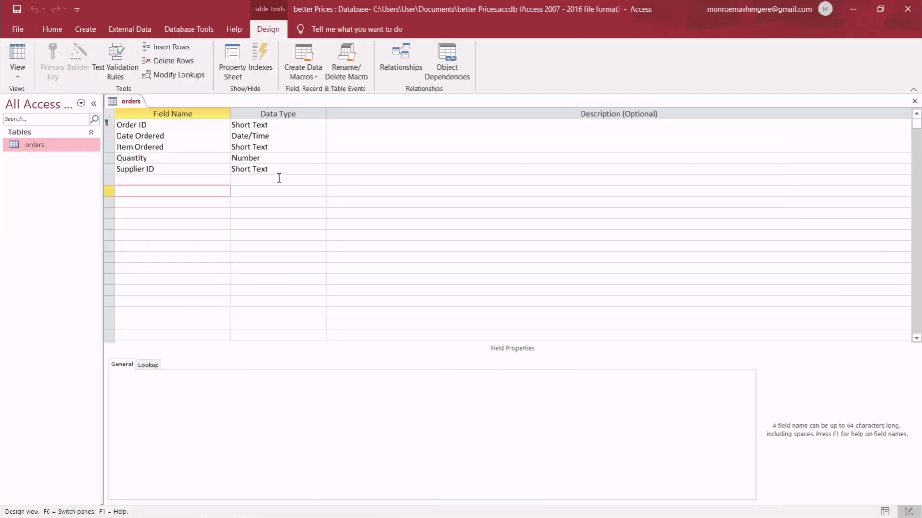
Show the seven orders records in Datasheet view, then return to the exam PDF in Edge
left_click(17, 54)
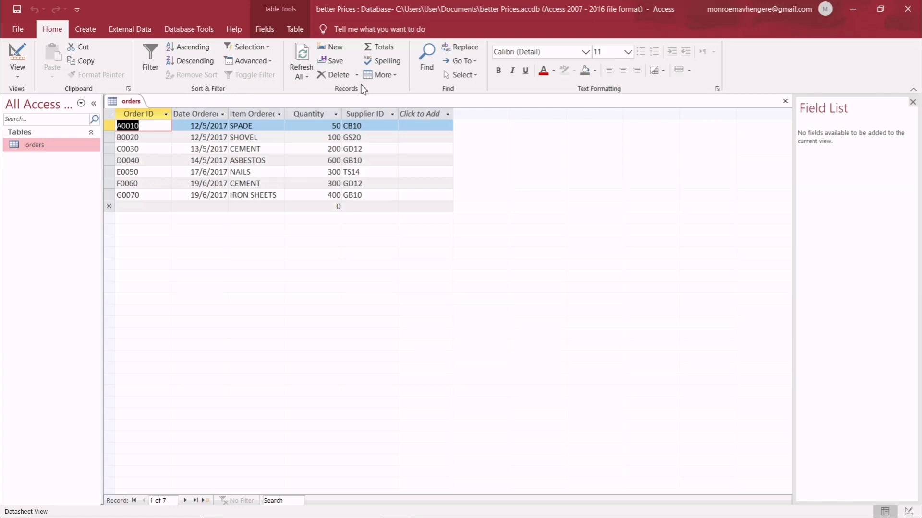
mouse_move(356, 517)
left_click(244, 507)
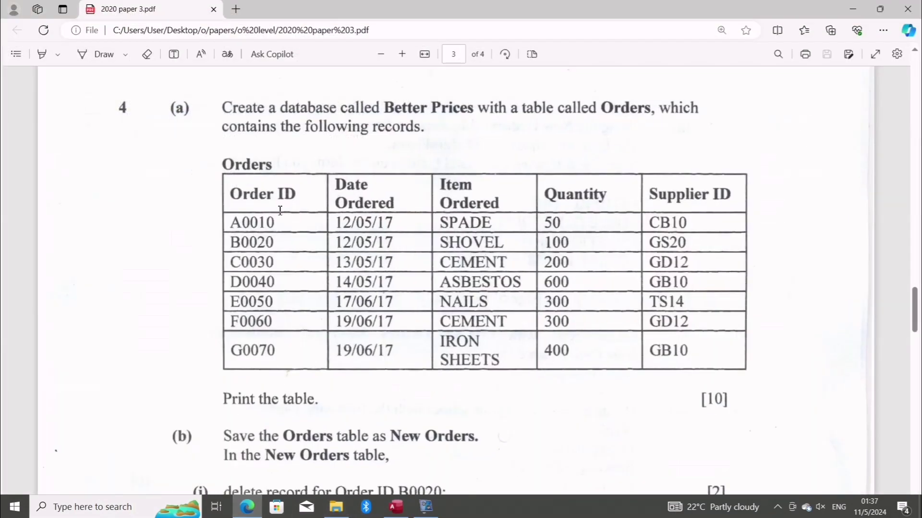